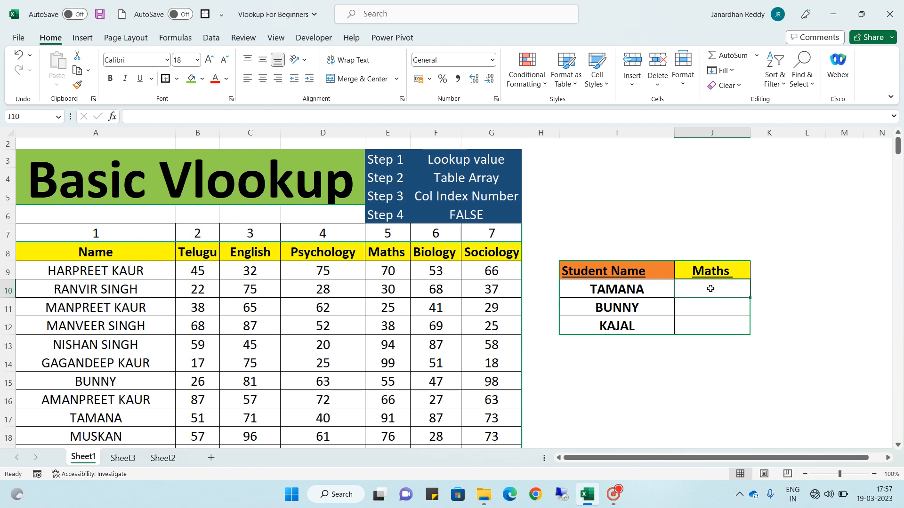
pyautogui.write('=')
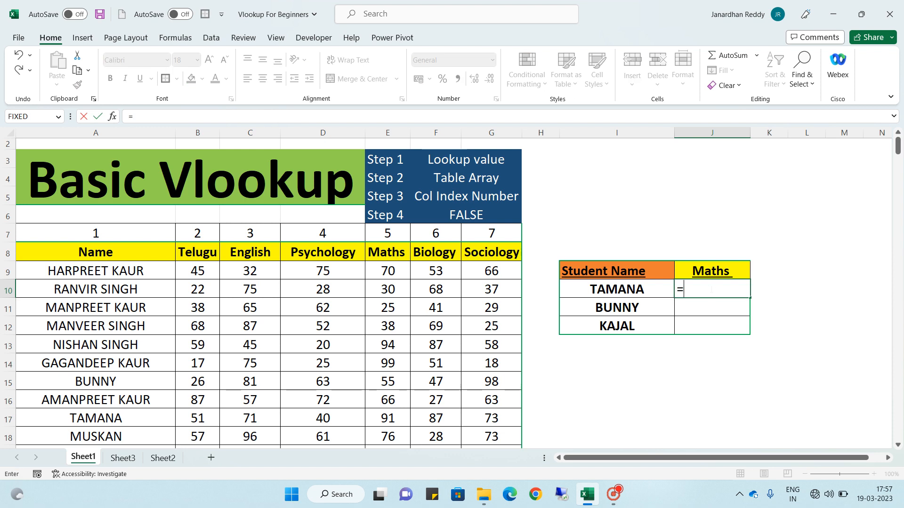
pyautogui.write('VLO')
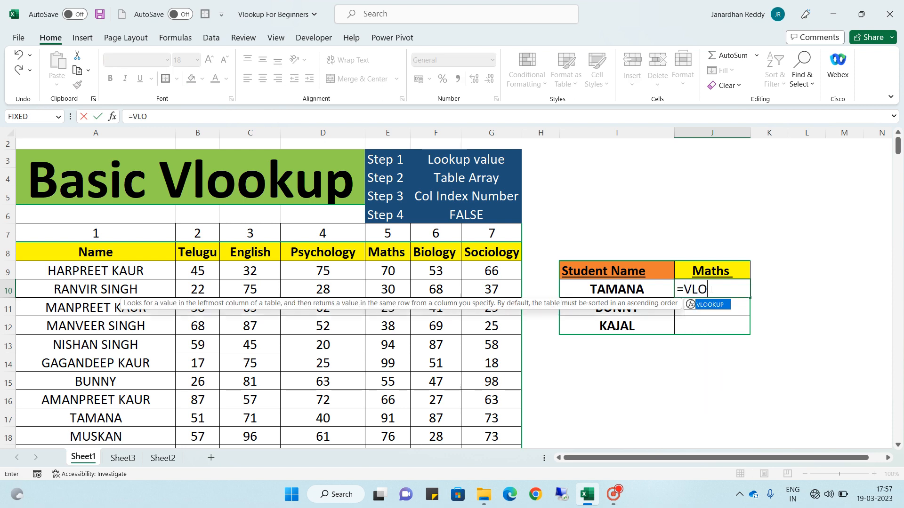
pyautogui.press('Tab')
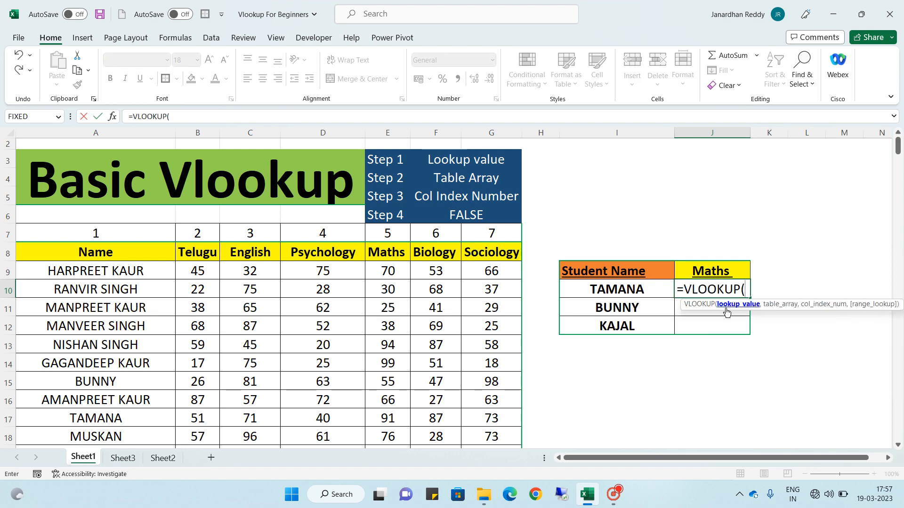
pyautogui.moveTo(174, 116); pyautogui.dragTo(3, 103)
pyautogui.press('BackSpace')
# Step: Start a VLOOKUP formula in J10 with the first student's name in I10 as the lookup value
pyautogui.write('=')
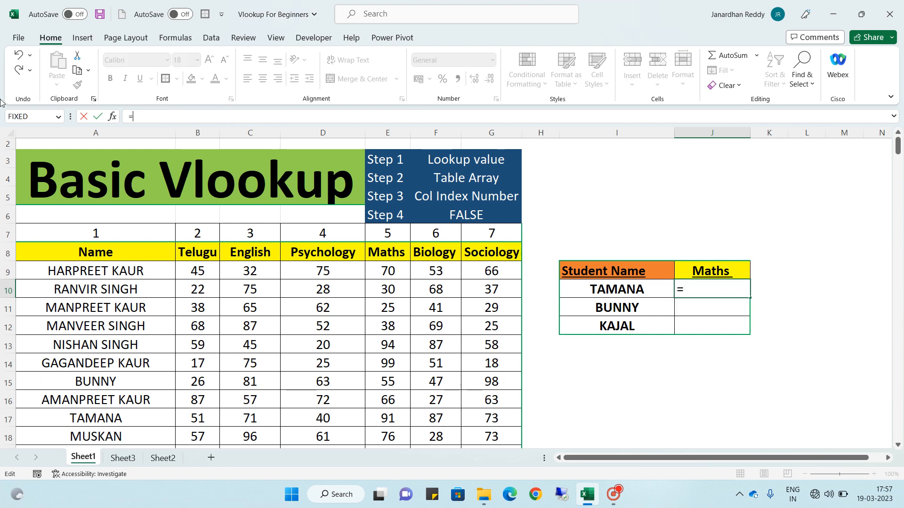
pyautogui.write('VLO')
pyautogui.press('Tab')
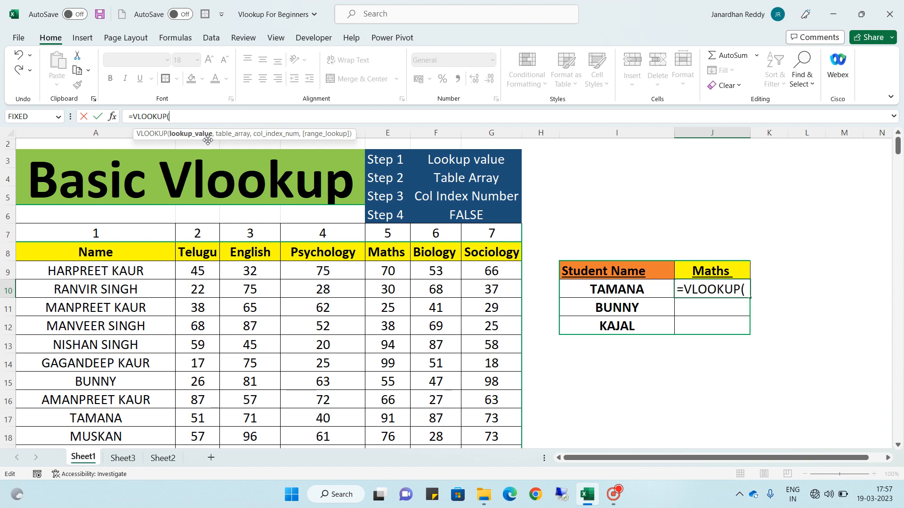
pyautogui.click(618, 289)
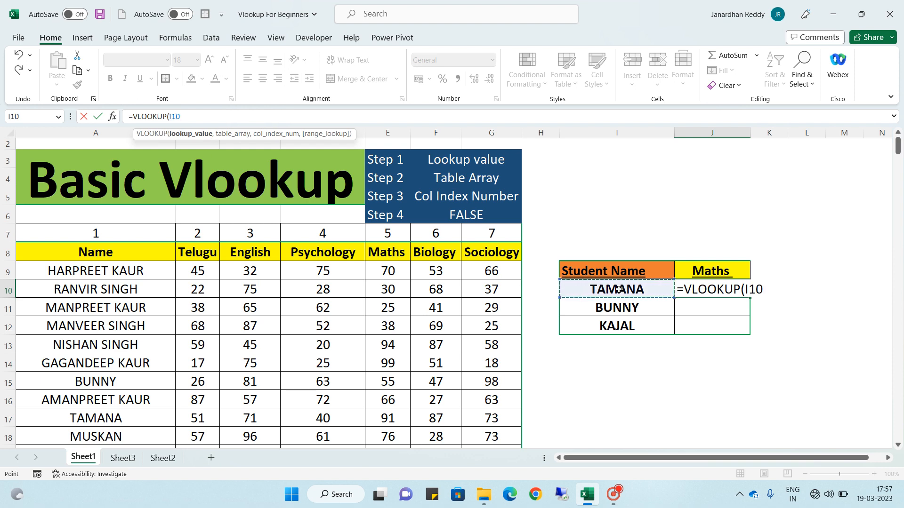
pyautogui.write(',')
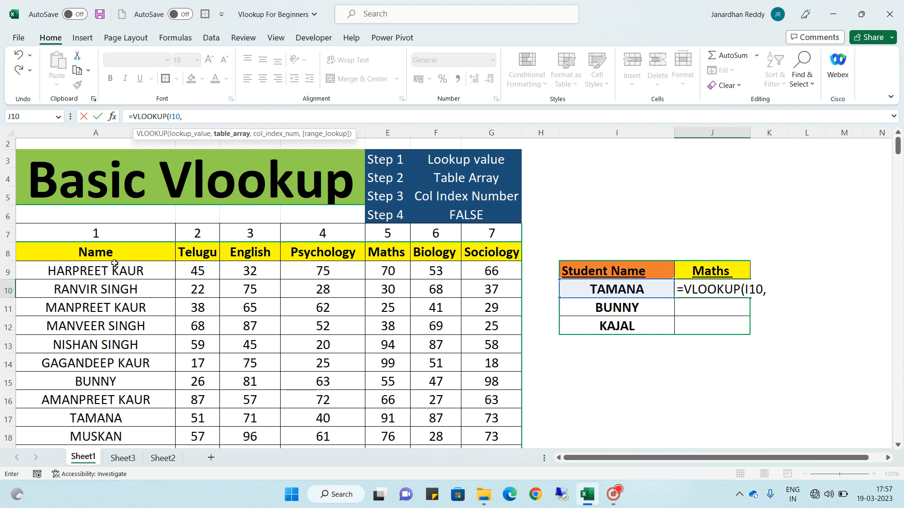
# Step: Set the formula's table array to the marks table from A9 to G292 as the absolute reference $A$9:$G$292
pyautogui.click(80, 258)
pyautogui.press('Down')
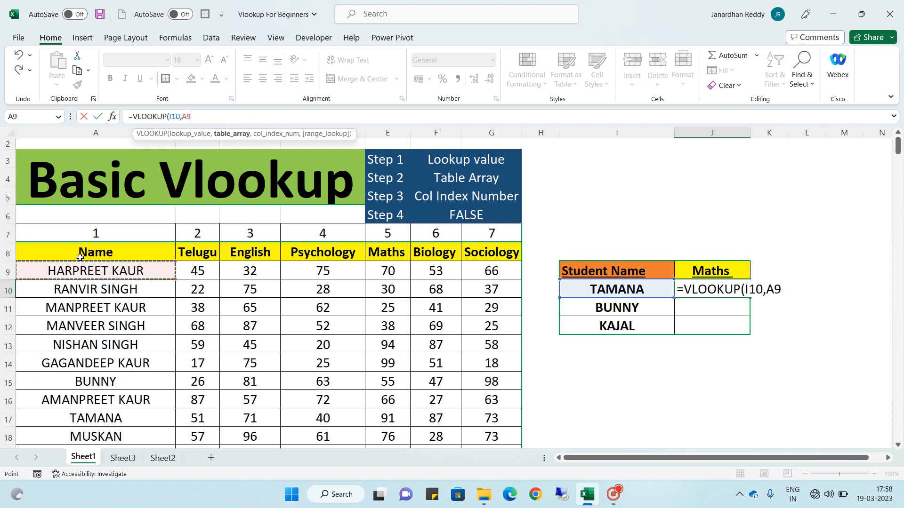
pyautogui.press('Up')
pyautogui.hotkey('shift', 'Right')
pyautogui.hotkey('shift', 'Right')
pyautogui.hotkey('shift', 'Right')
pyautogui.hotkey('shift', 'Right')
pyautogui.press('Down')
pyautogui.hotkey('shift', 'Right')
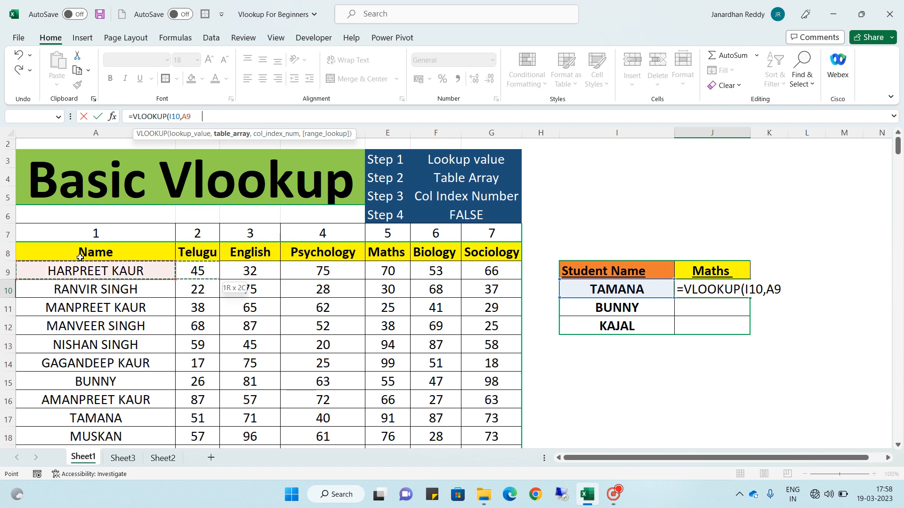
pyautogui.hotkey('shift', 'Right')
pyautogui.hotkey('shift', 'Right')
pyautogui.hotkey('shift', 'Right')
pyautogui.hotkey('shift', 'Right')
pyautogui.hotkey('shift', 'Right')
pyautogui.hotkey('ctrl', 'shift', 'Down')
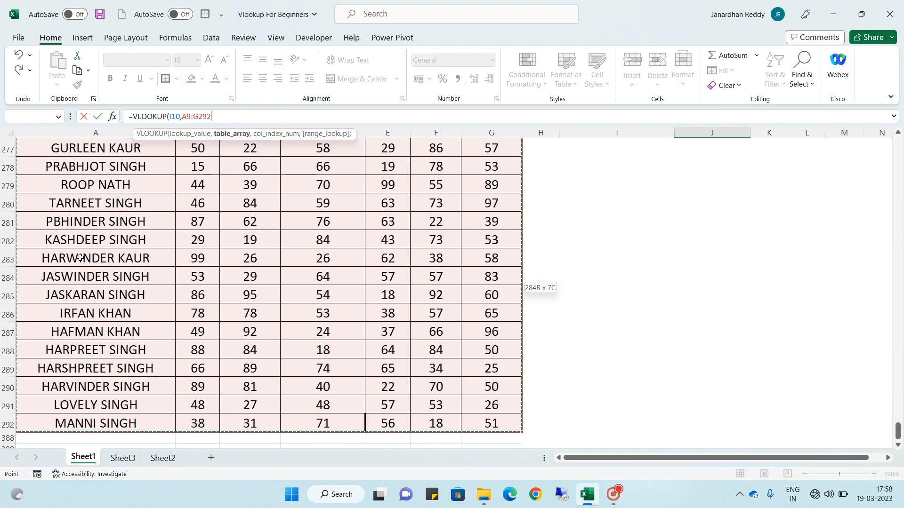
pyautogui.press('F4')
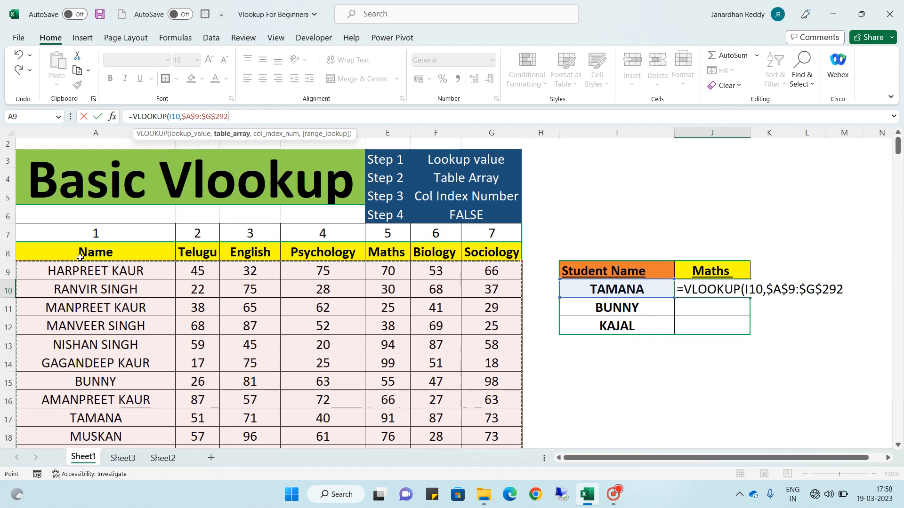
# Step: Complete the formula with column index 5 and exact match 0, and fill it down through J12
pyautogui.write(',5')
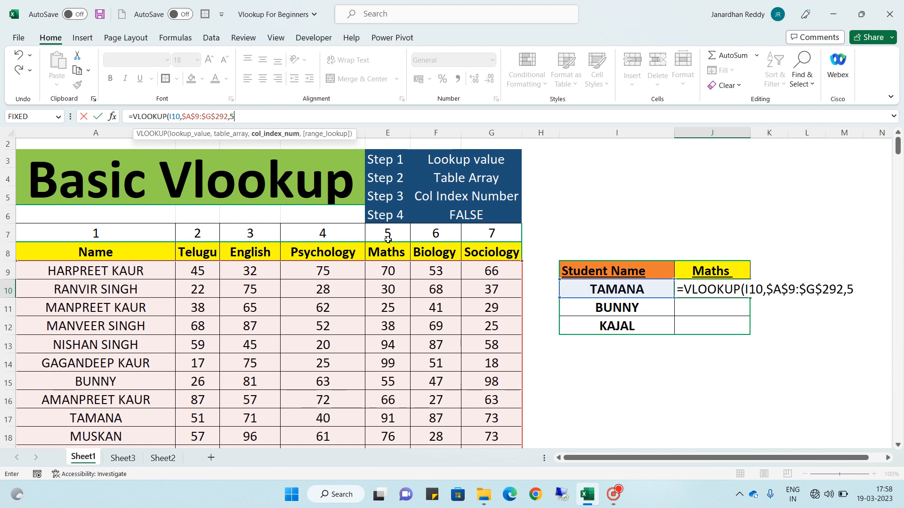
pyautogui.write(',0')
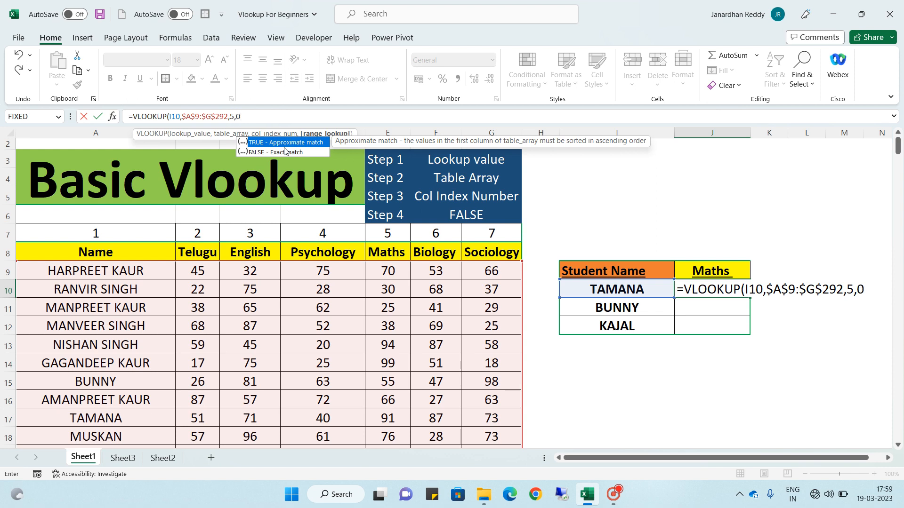
pyautogui.write(')')
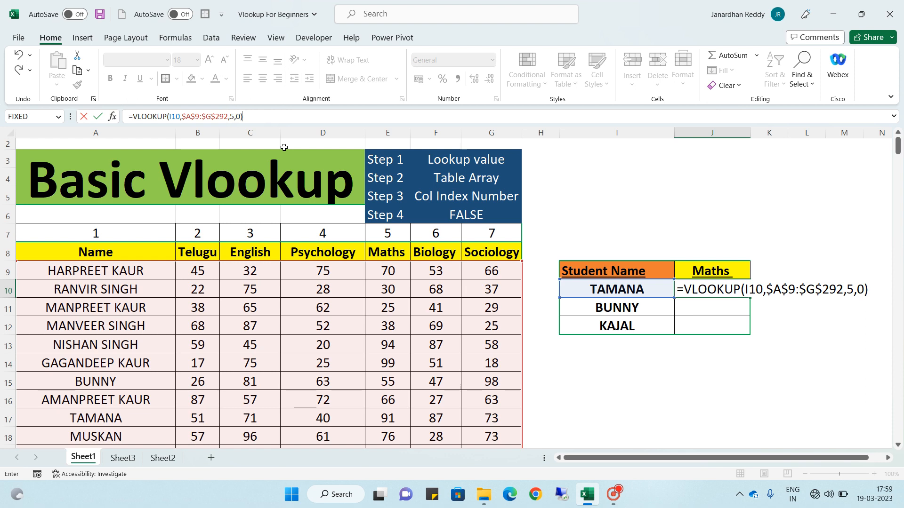
pyautogui.press('Return')
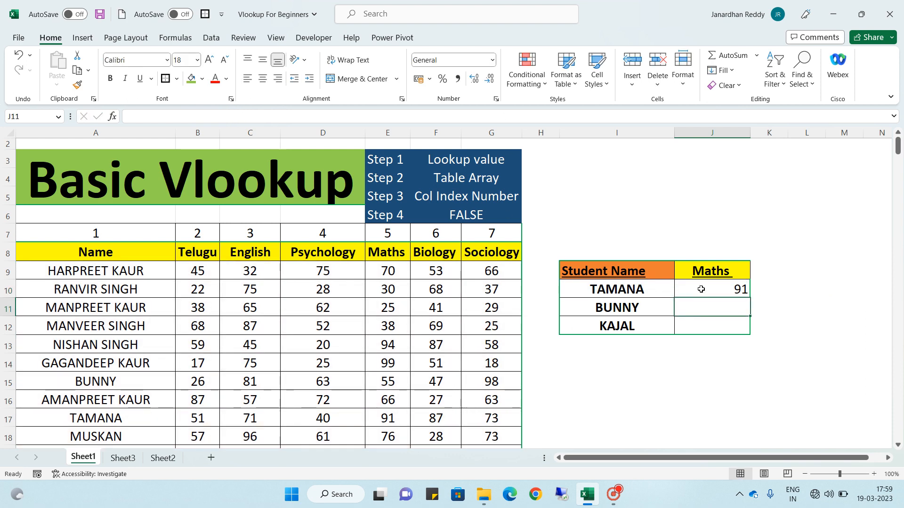
pyautogui.click(744, 294)
pyautogui.moveTo(749, 297); pyautogui.dragTo(746, 334)
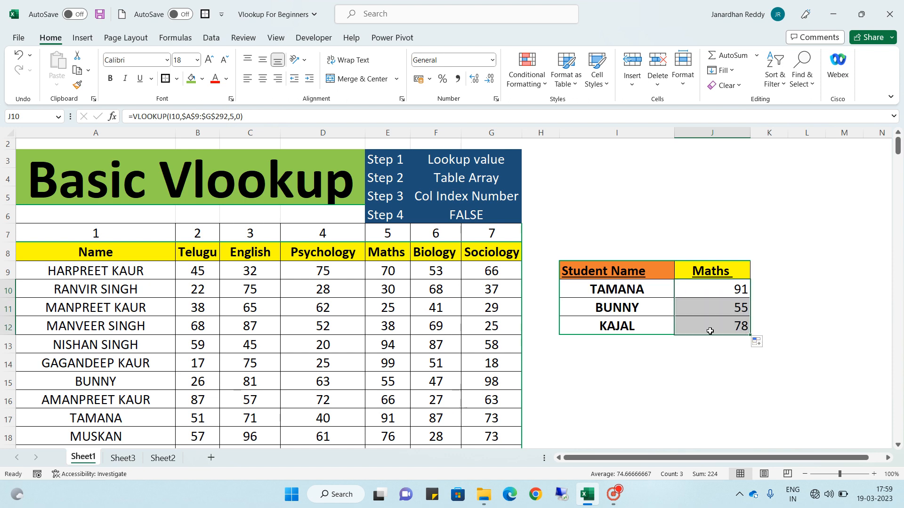
# Step: Check the second listed student's Maths mark in row 15 of the marks table against the lookup result
pyautogui.scroll(-1, 153, 370)
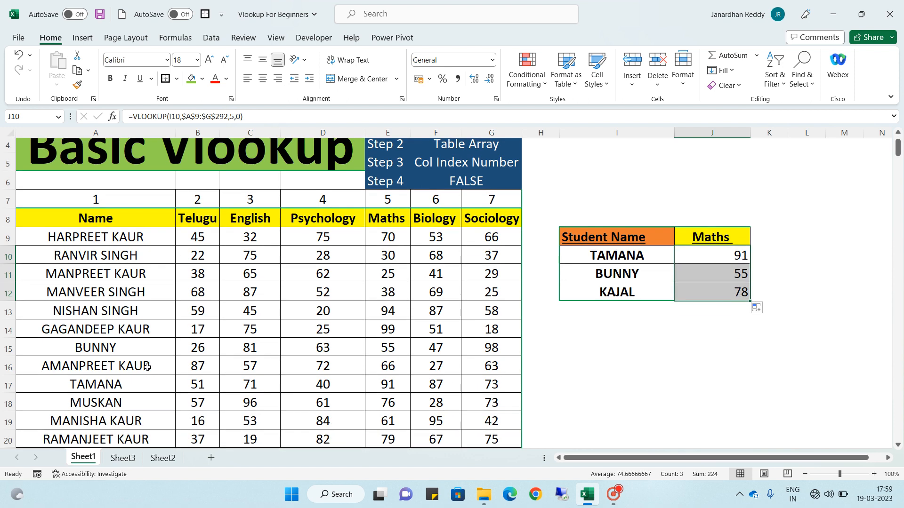
pyautogui.click(115, 351)
pyautogui.press('Right')
pyautogui.press('Right')
pyautogui.press('Right')
pyautogui.press('Right')
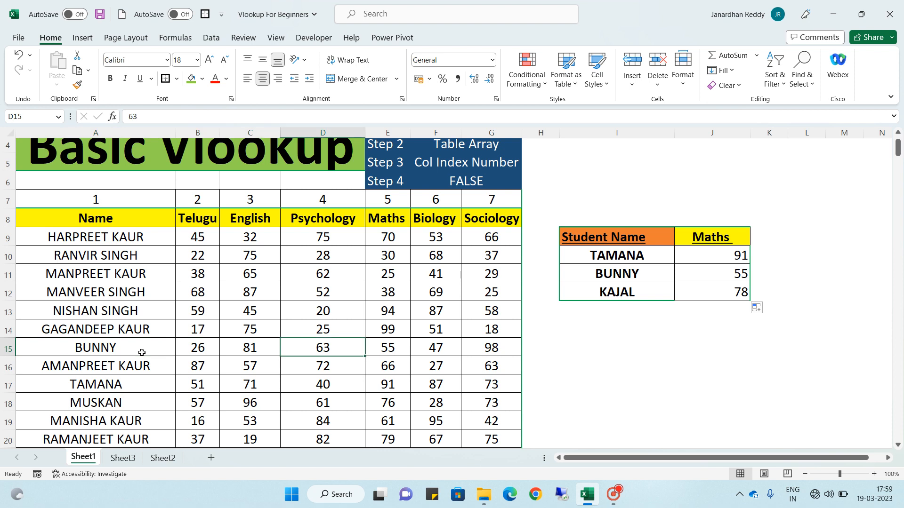
pyautogui.press('Left')
pyautogui.press('Left')
pyautogui.press('Left')
pyautogui.press('Left')
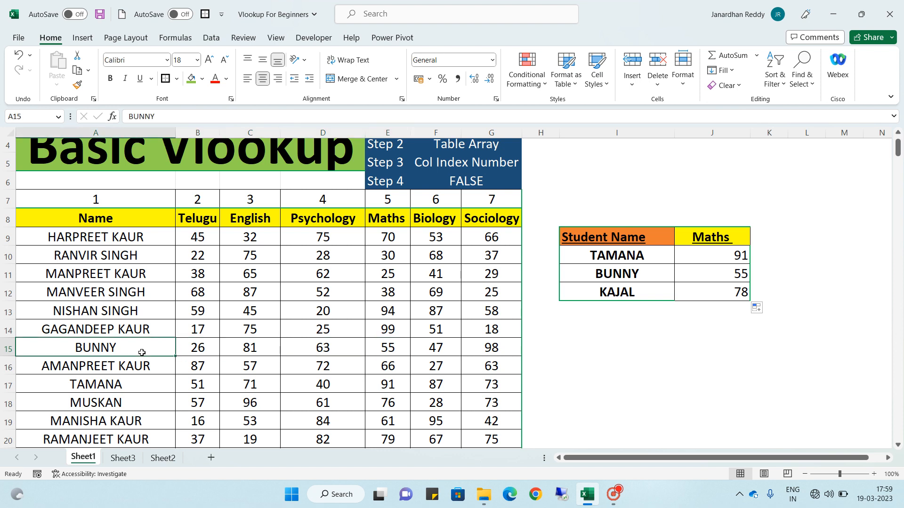
pyautogui.press('Right')
pyautogui.press('Right')
pyautogui.press('Right')
pyautogui.press('Right')
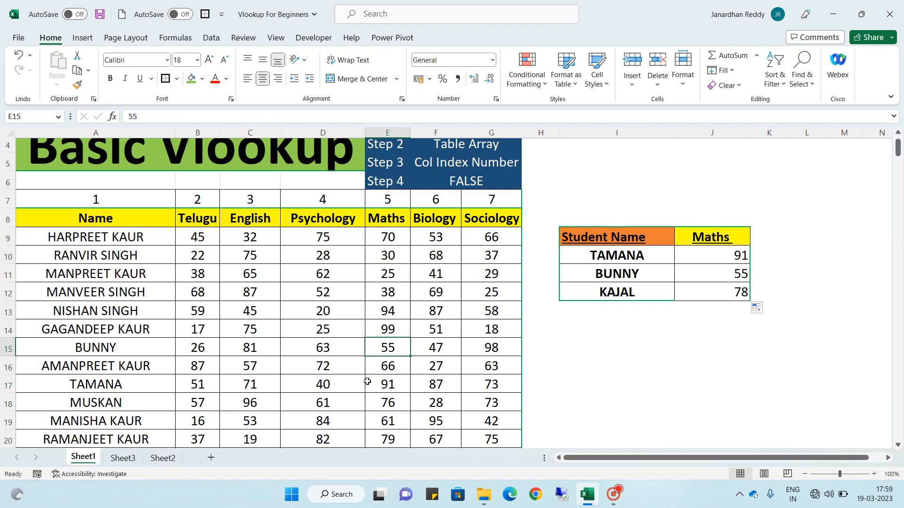
# Step: Look through the marks table's Name column for the third listed student
pyautogui.scroll(-3, 109, 395)
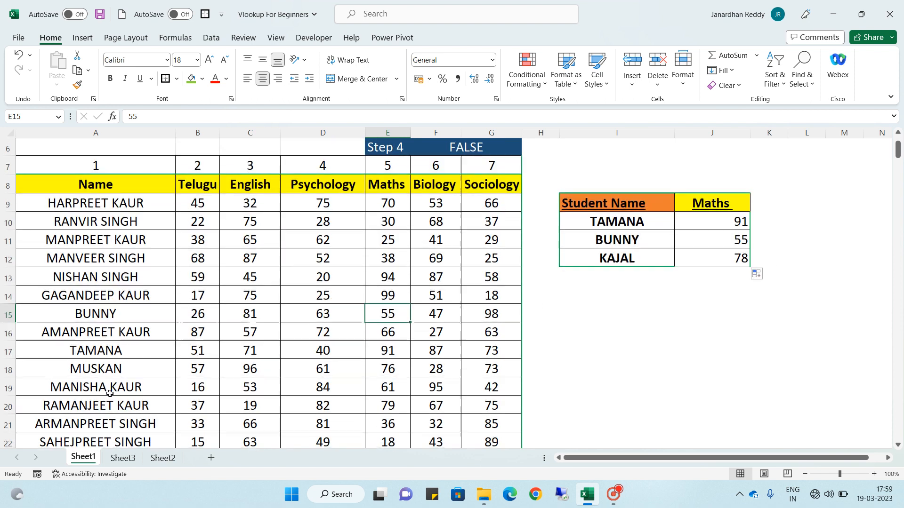
pyautogui.scroll(-2, 109, 395)
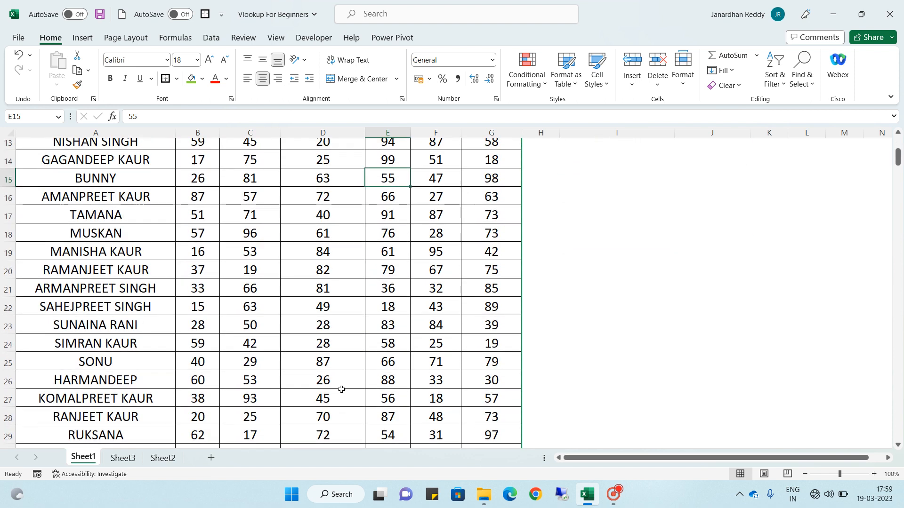
pyautogui.scroll(4, 388, 230)
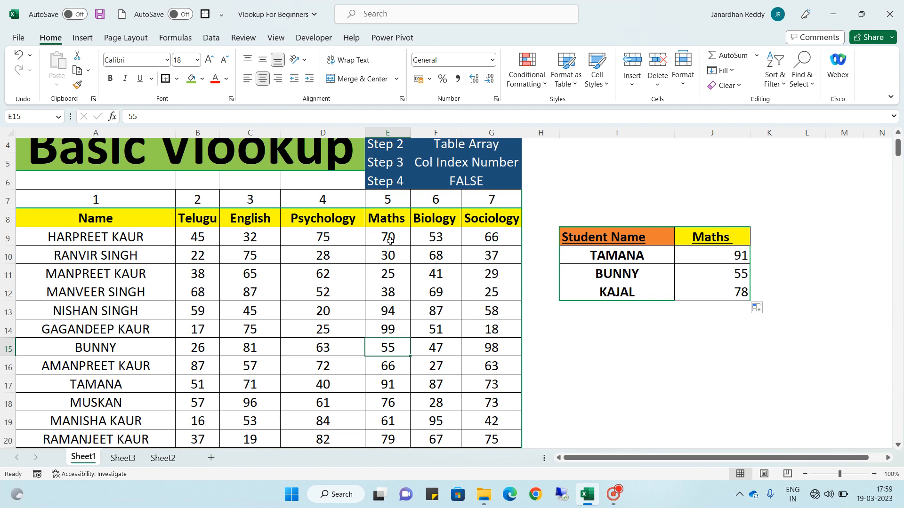
pyautogui.scroll(-3, 385, 338)
pyautogui.scroll(-1, 385, 337)
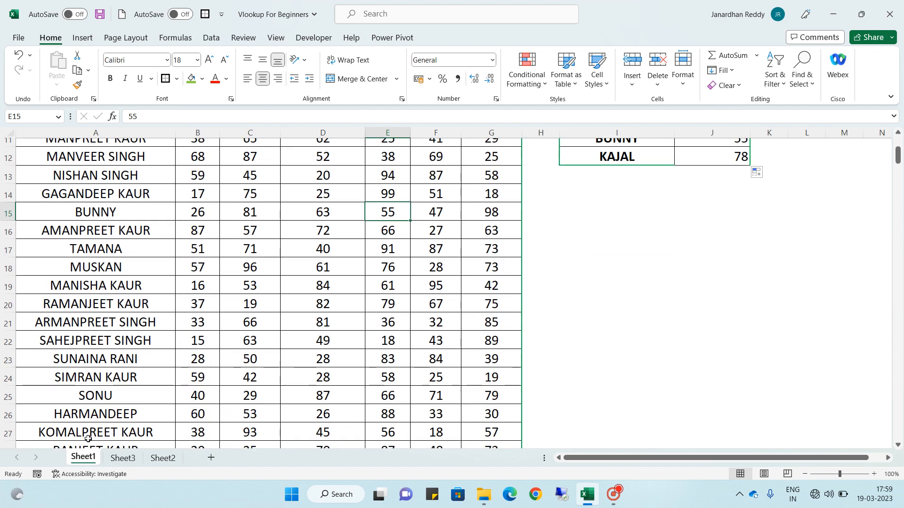
pyautogui.scroll(-2, 89, 255)
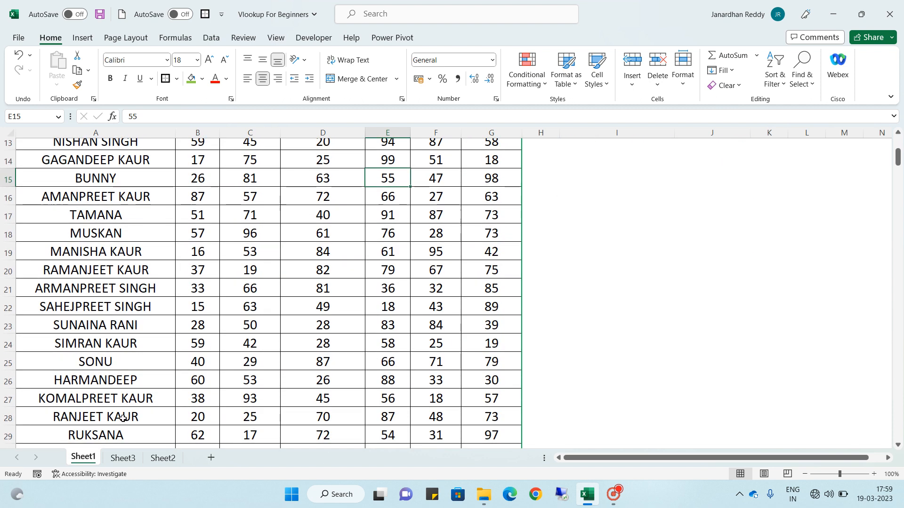
pyautogui.scroll(-4, 118, 422)
pyautogui.scroll(-3, 117, 422)
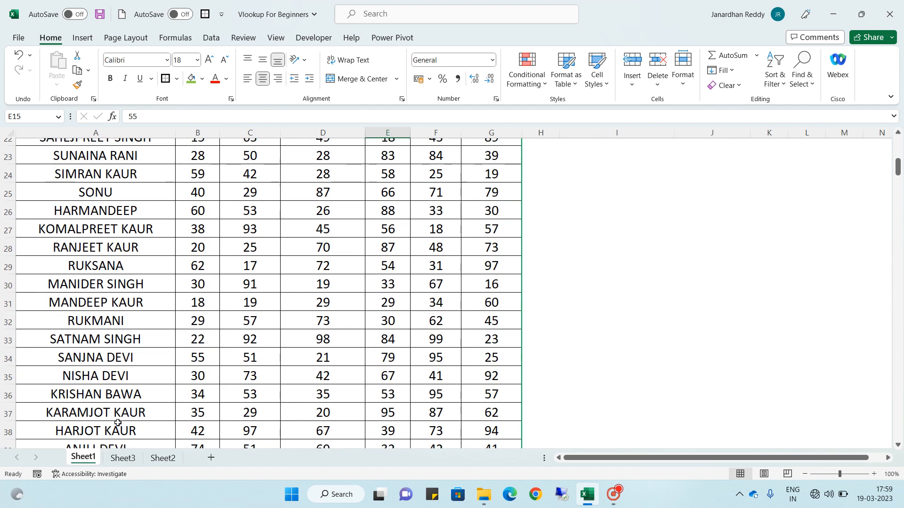
pyautogui.scroll(3, 122, 407)
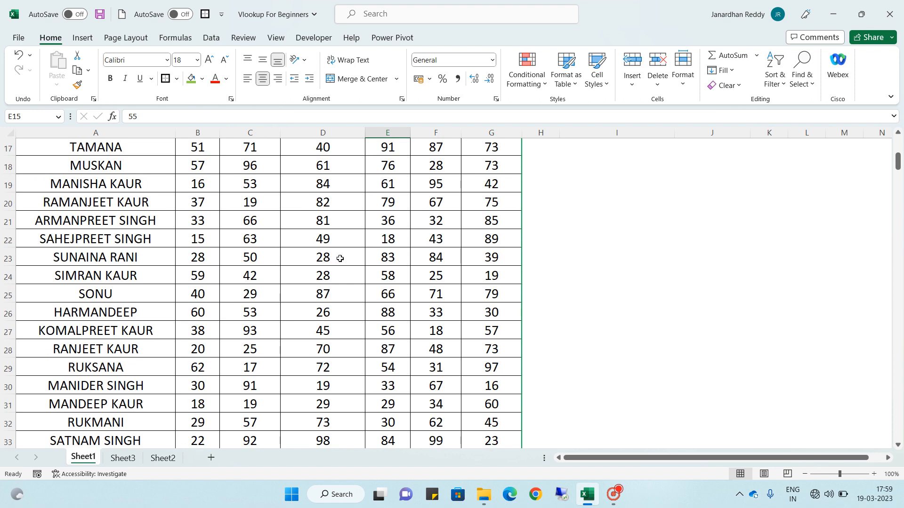
# Step: Find the third listed student's name in the sheet and compare that row's Maths mark with the lookup result
pyautogui.hotkey('ctrl', 'f')
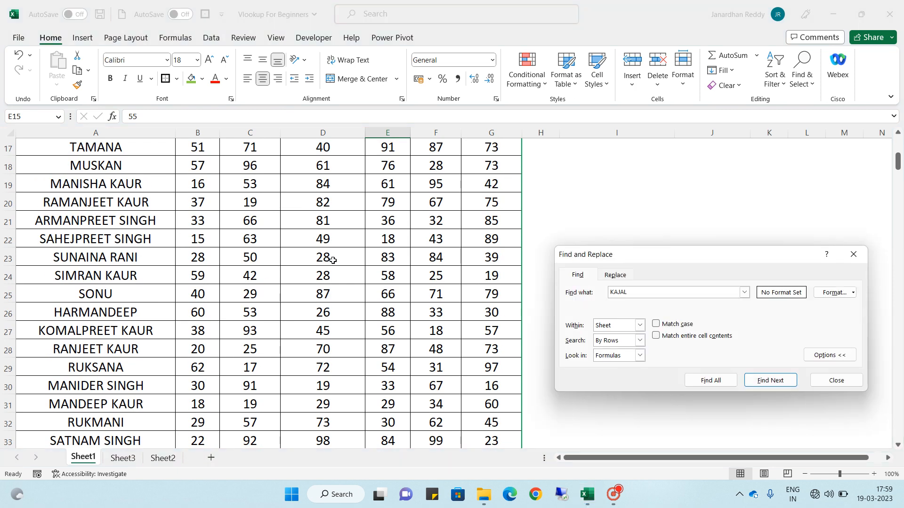
pyautogui.press('Return')
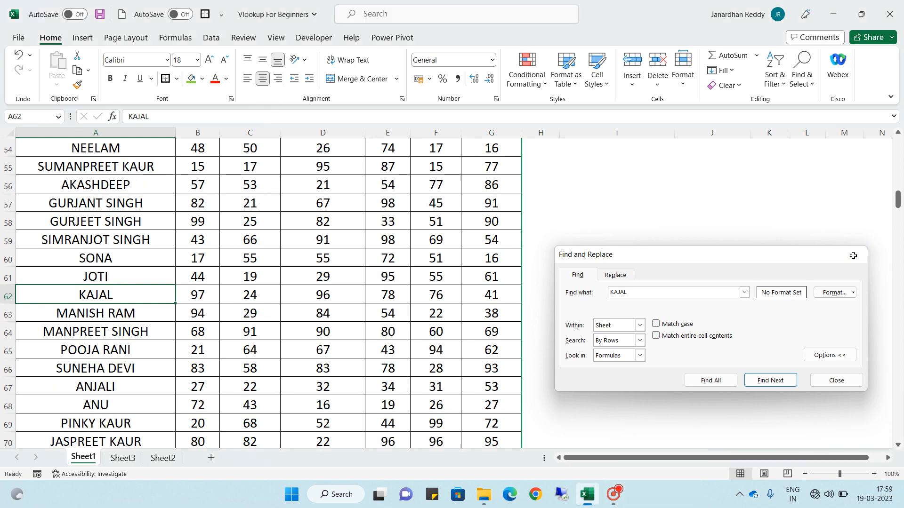
pyautogui.click(852, 256)
pyautogui.press('Right')
pyautogui.press('Right')
pyautogui.press('Right')
pyautogui.press('Right')
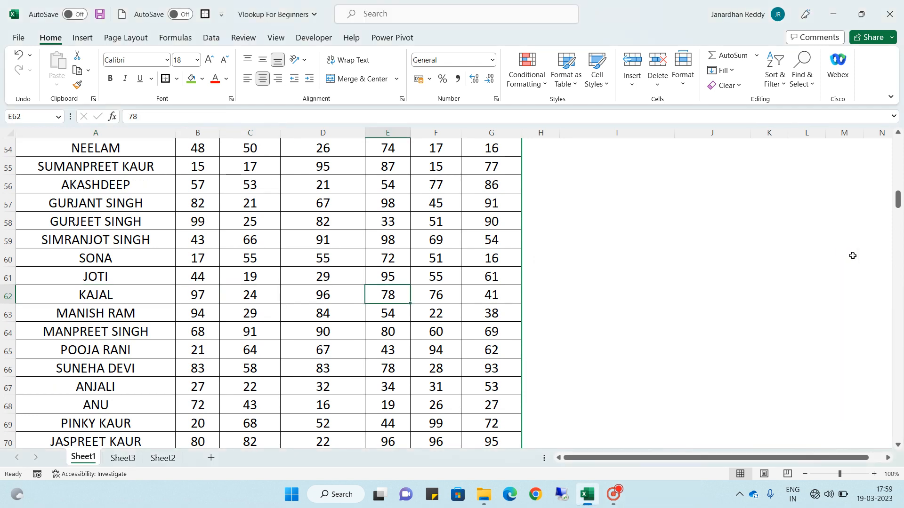
pyautogui.scroll(17, 461, 298)
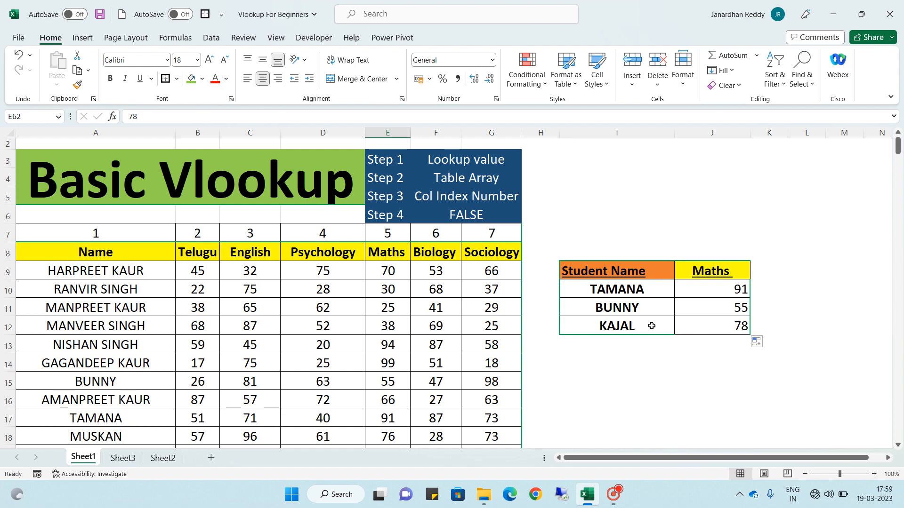
pyautogui.scroll(-4, 261, 383)
pyautogui.scroll(4, 261, 383)
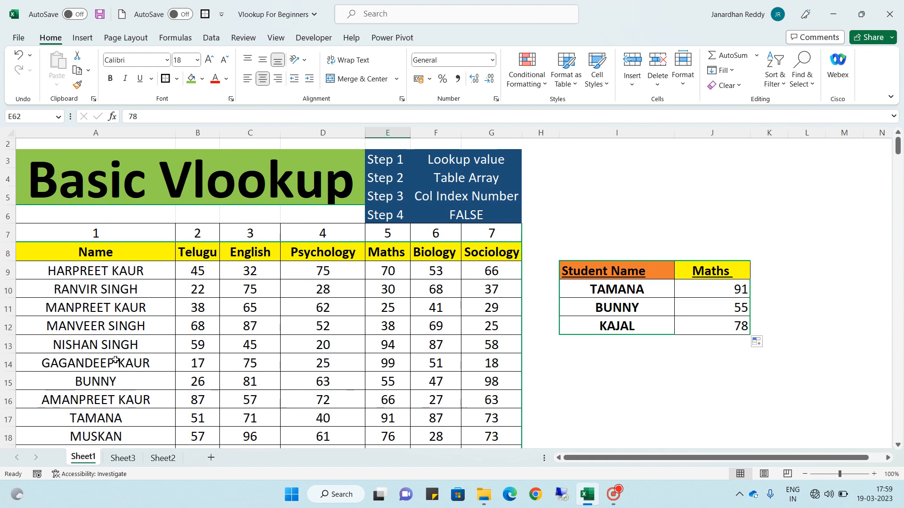